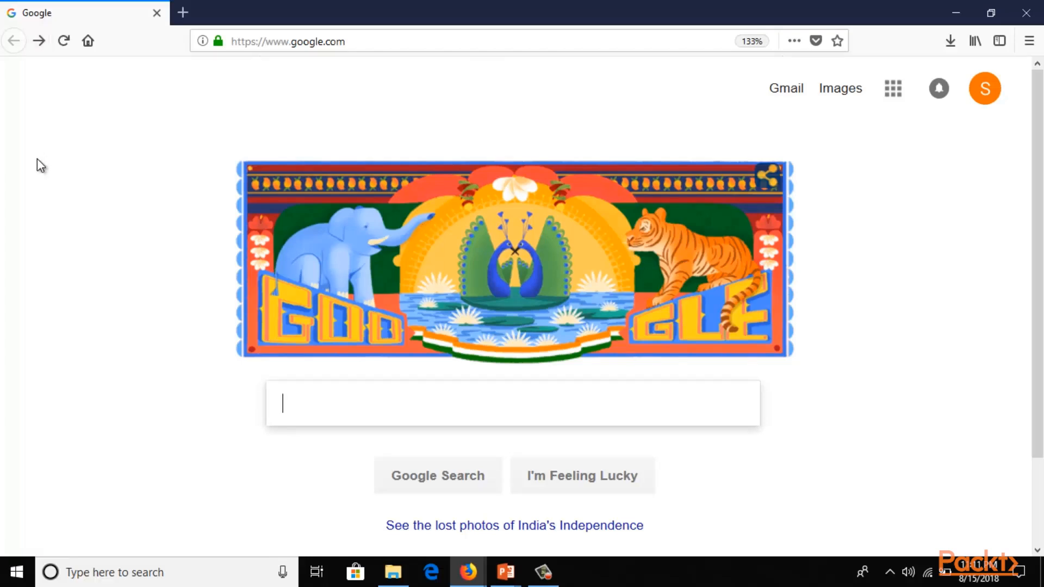
Search Google for 'download nessus' and open the Nessus | Tenable downloads result.
left_click(448, 402)
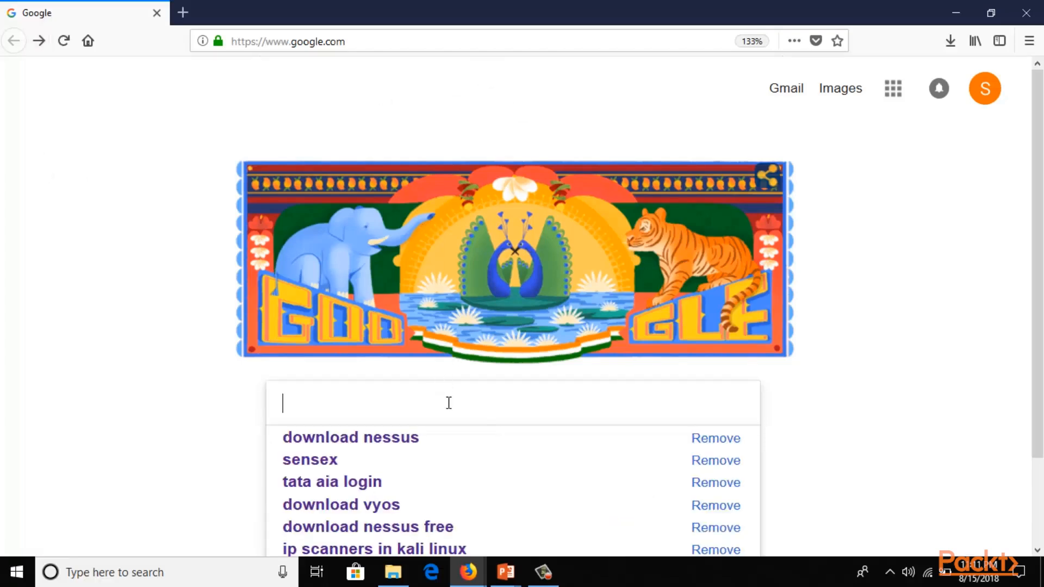
type("download nessus")
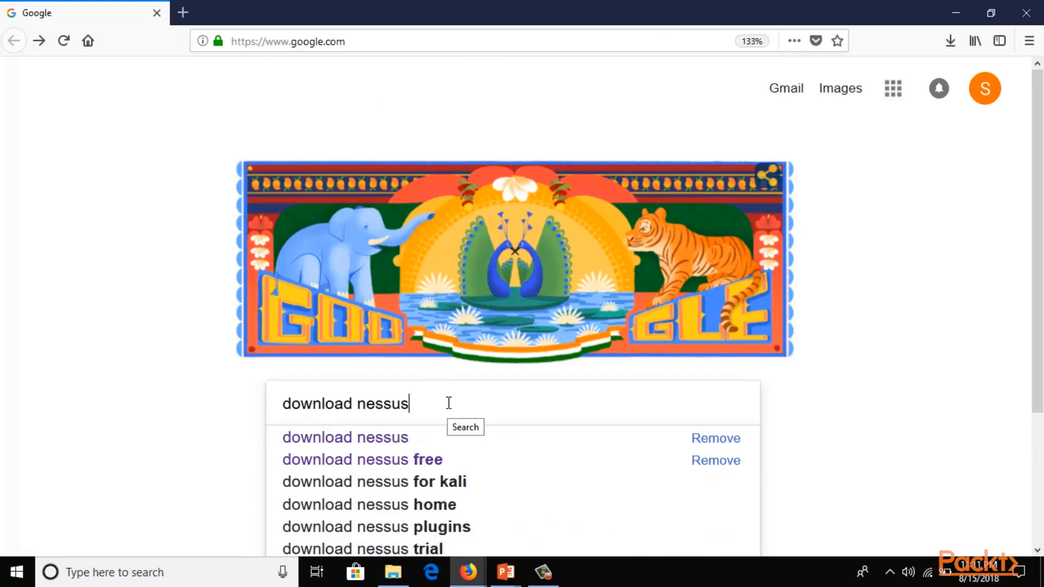
key("Return")
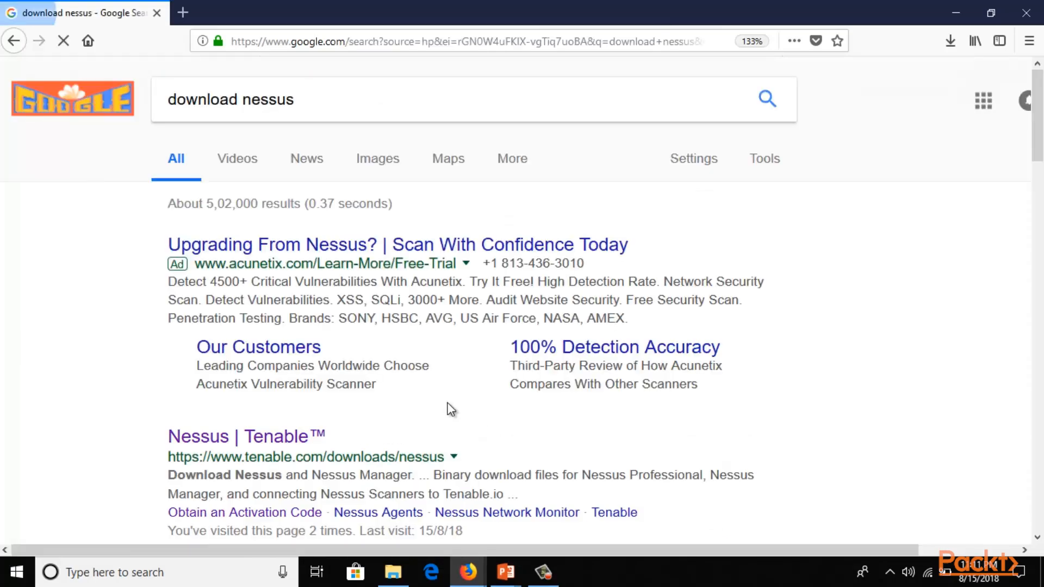
scroll(866, 201, "down", 5)
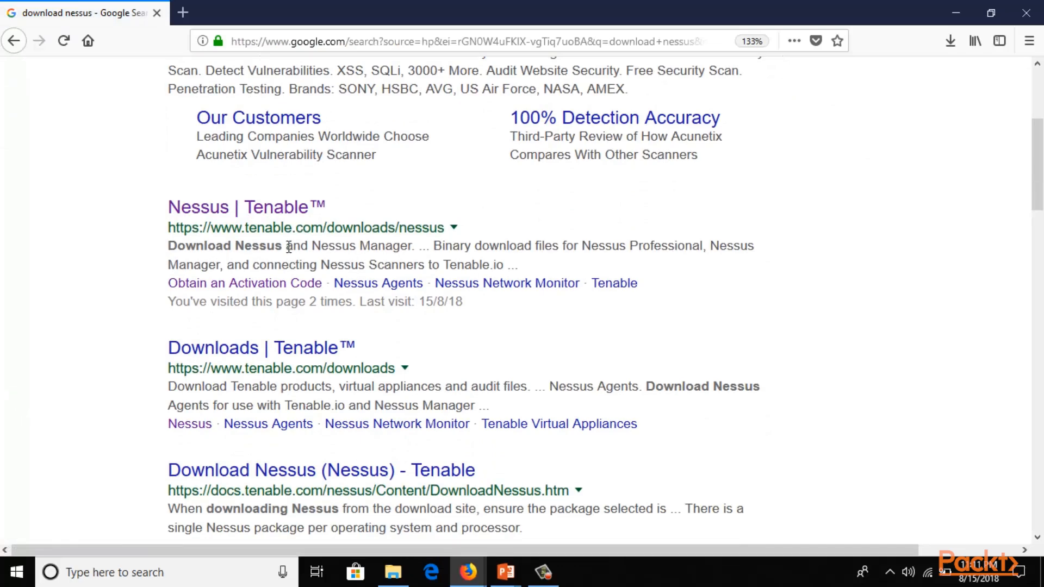
left_click(250, 218)
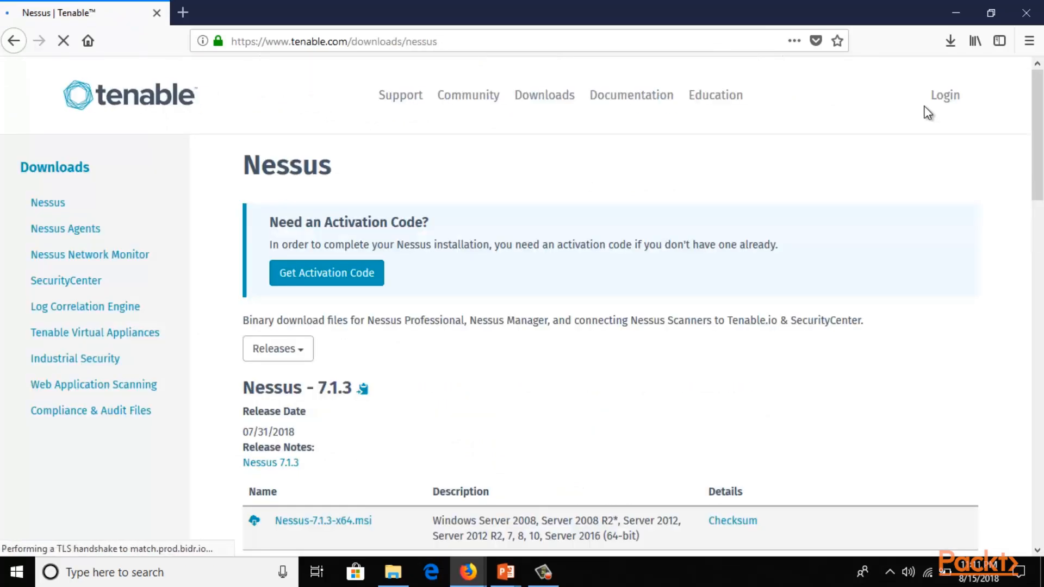
Start downloading Nessus-7.1.3-x64.msi for 64-bit Windows, accepting the licence agreement.
scroll(928, 113, "down", 3)
scroll(927, 113, "down", 2)
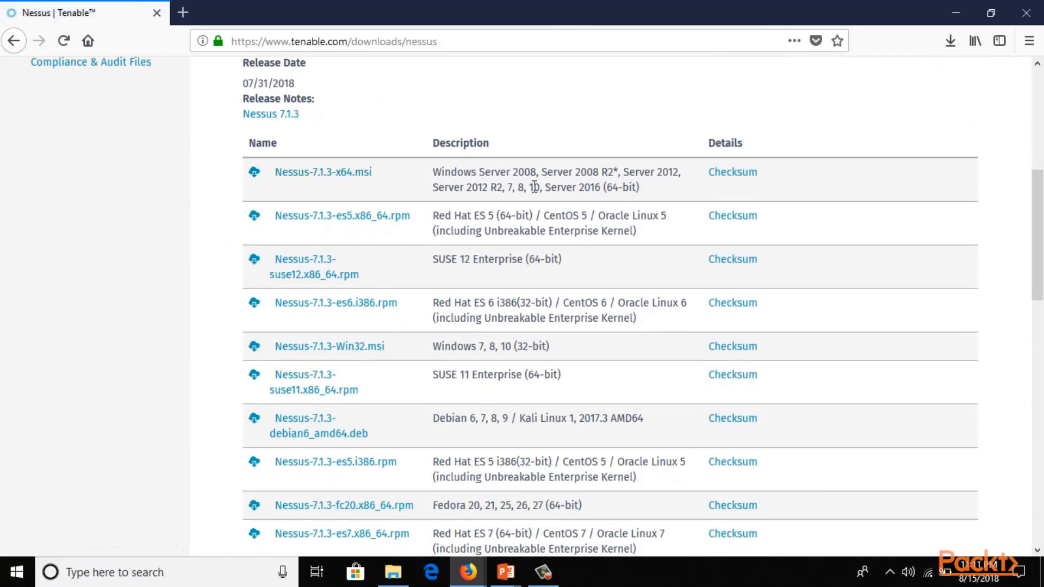
left_click_drag(533, 187, 558, 188)
left_click(50, 211)
left_click(312, 173)
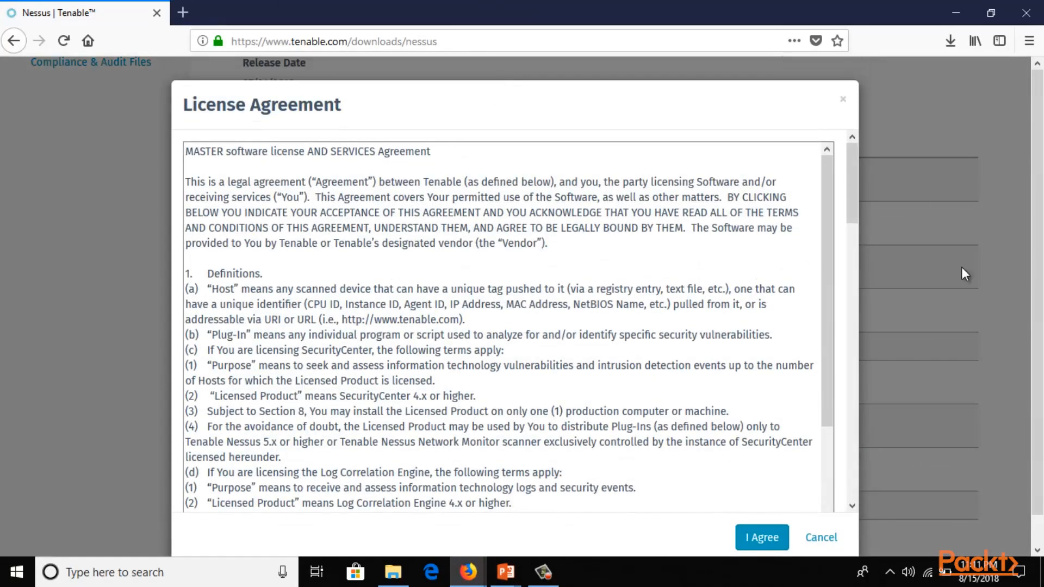
left_click(764, 509)
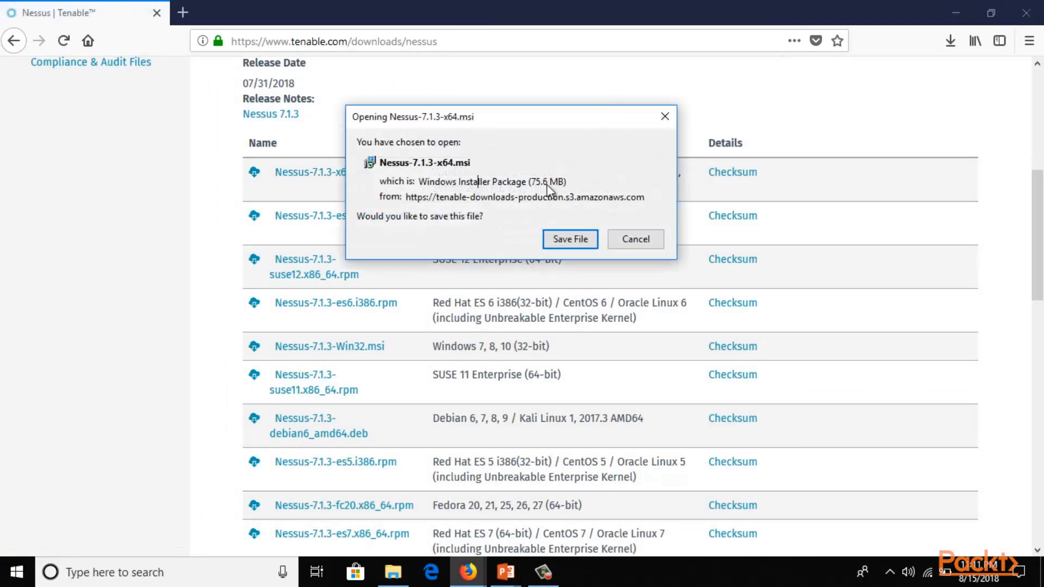
Save the 75.6 MB installer to disk and check its download progress.
left_click_drag(527, 182, 590, 184)
left_click(592, 184)
left_click(581, 240)
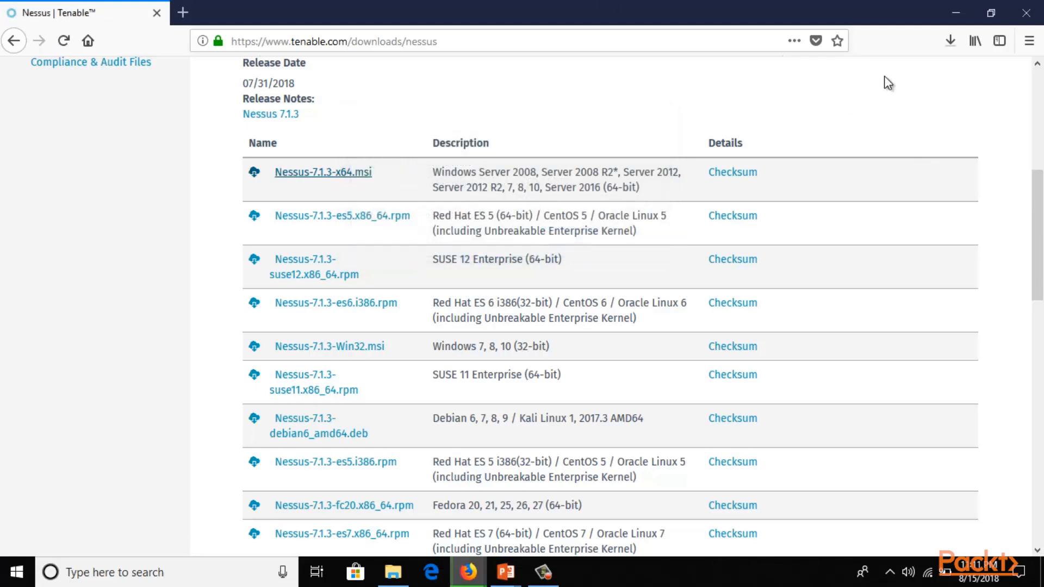
left_click(955, 39)
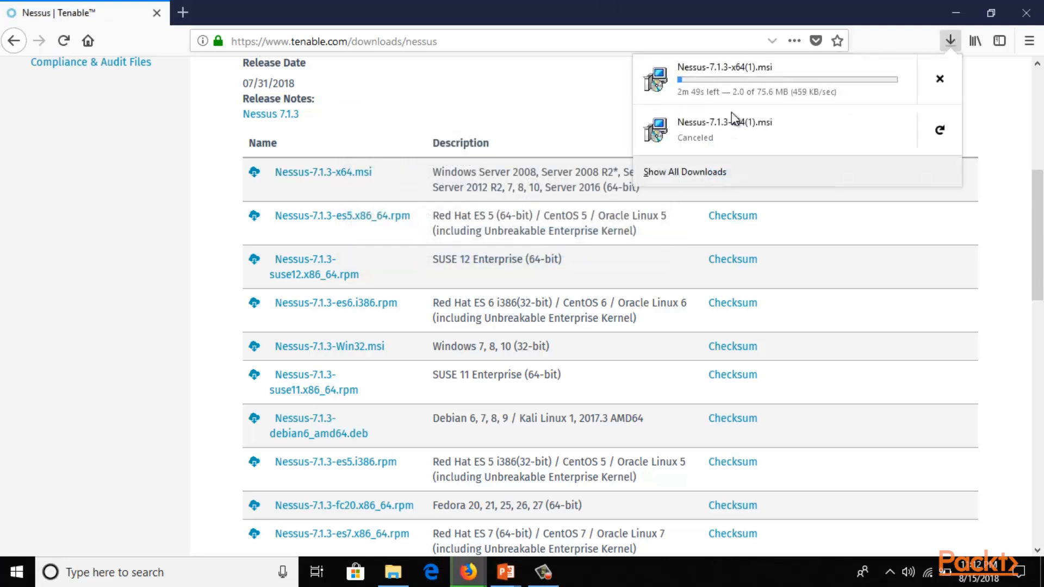
left_click(1008, 114)
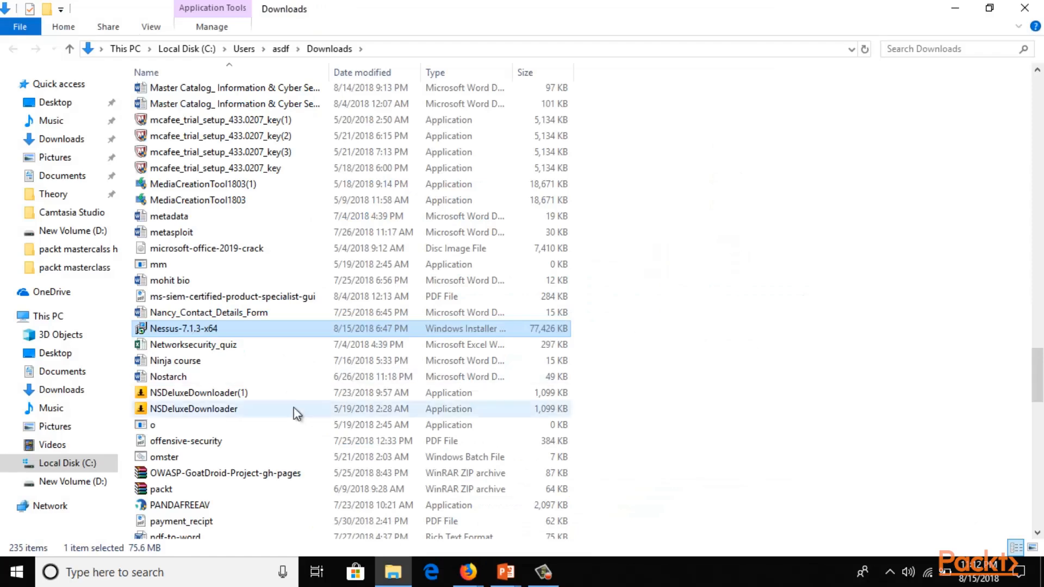
Run Nessus-7.1.3-x64 from the Downloads folder, confirming Run at the security warning.
double_click(251, 330)
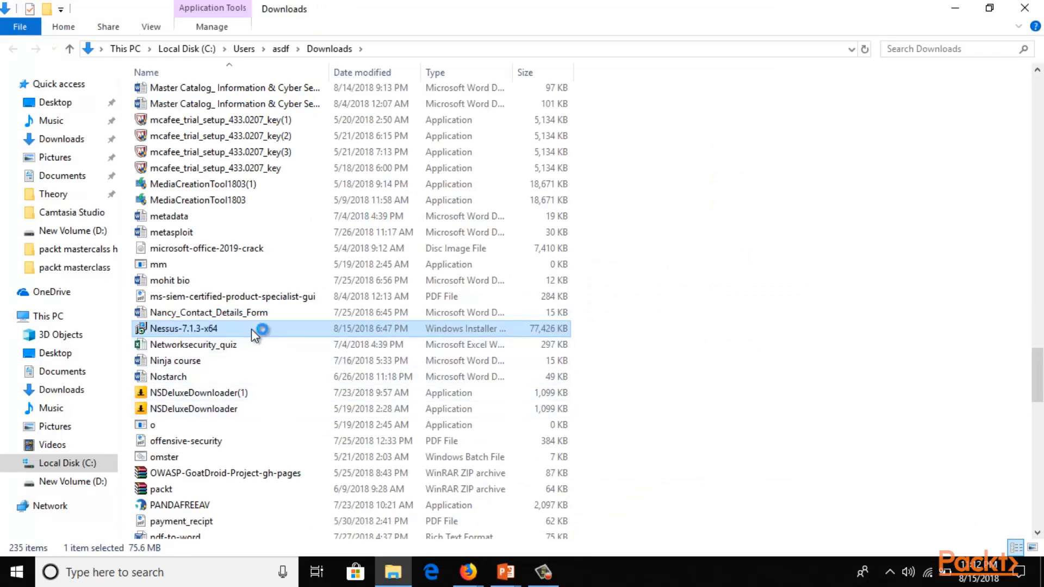
left_click(602, 302)
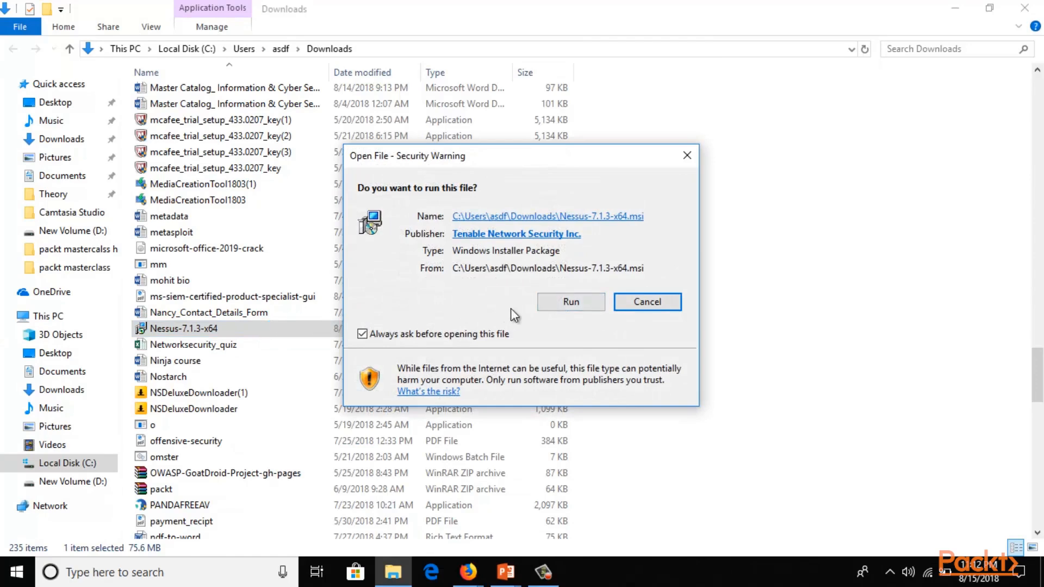
left_click(587, 302)
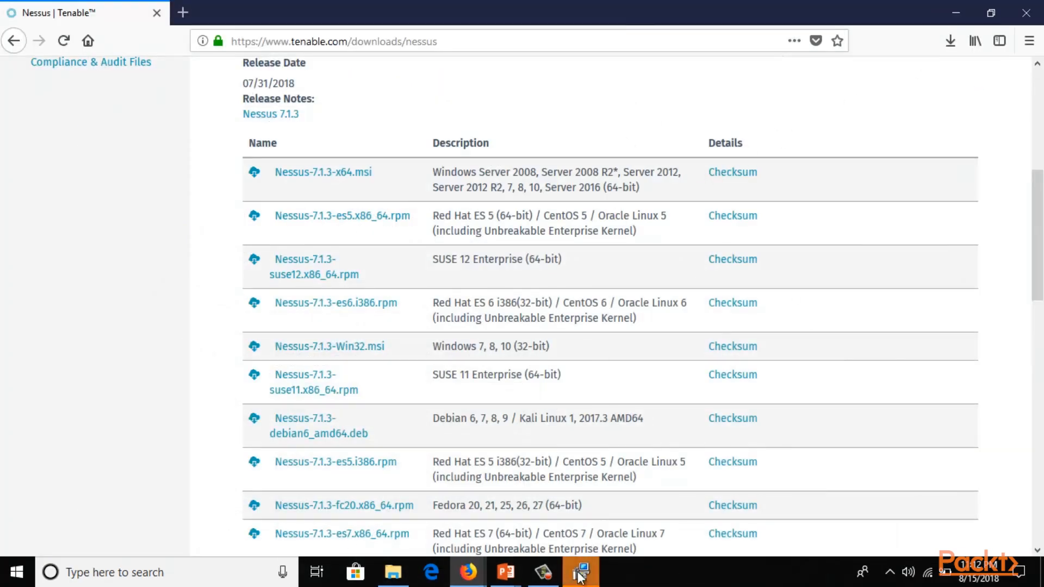
Accept the licence, keep C:\Program Files\Tenable\Nessus\ as destination, and start installing.
left_click_drag(520, 143, 495, 111)
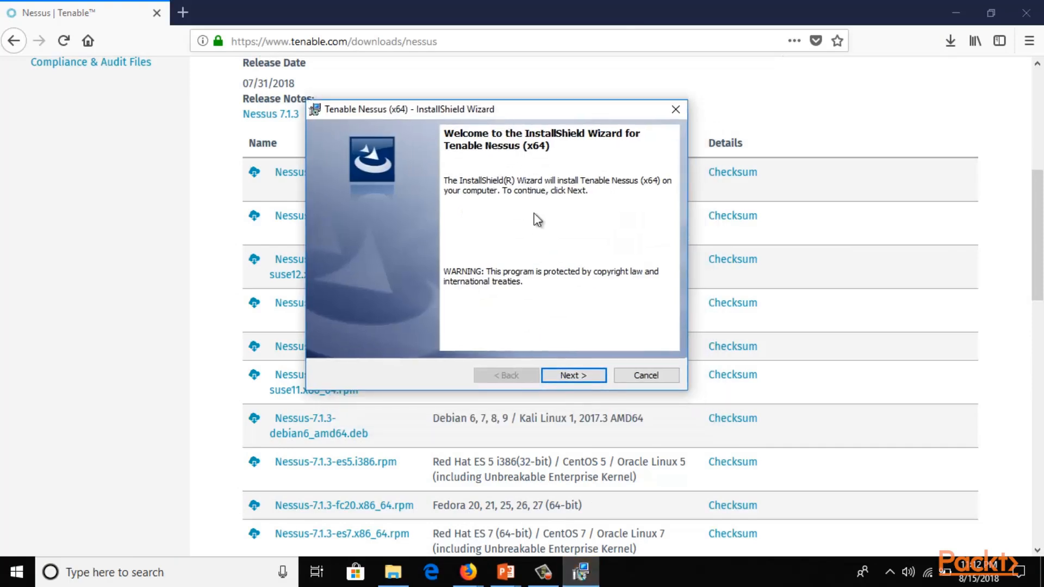
left_click(573, 376)
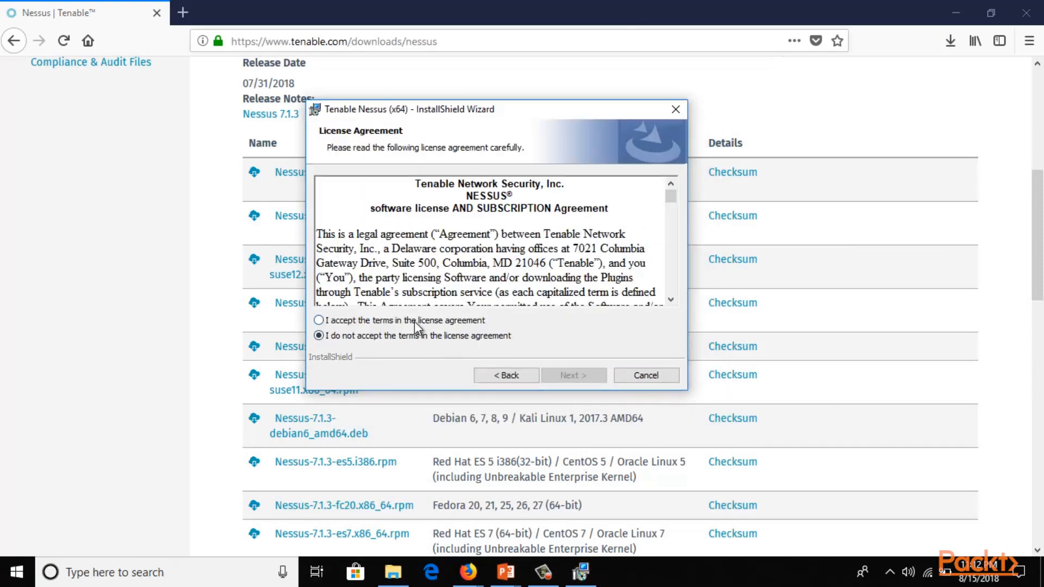
left_click(414, 322)
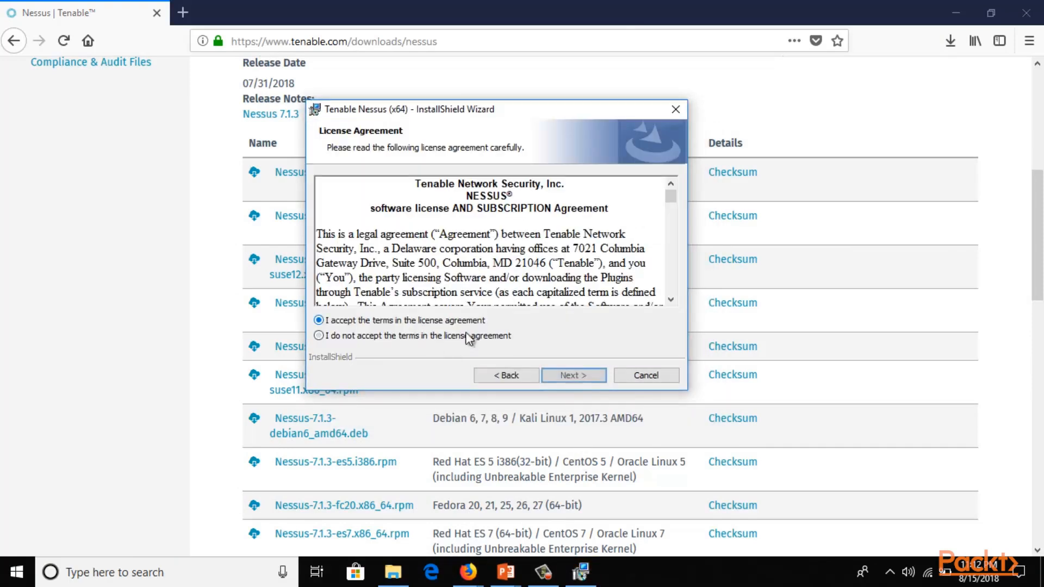
left_click(563, 375)
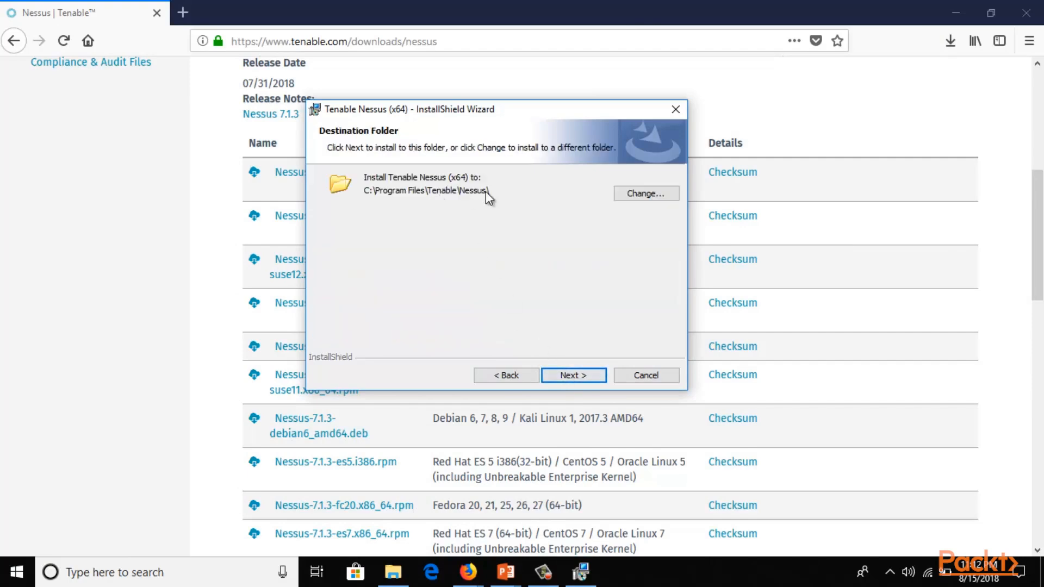
left_click(576, 377)
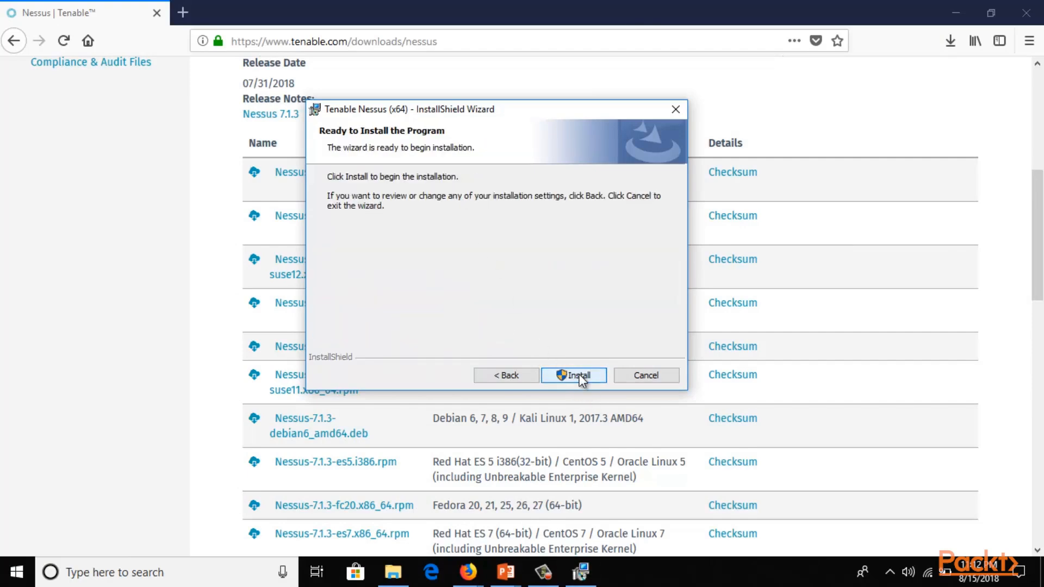
left_click(580, 376)
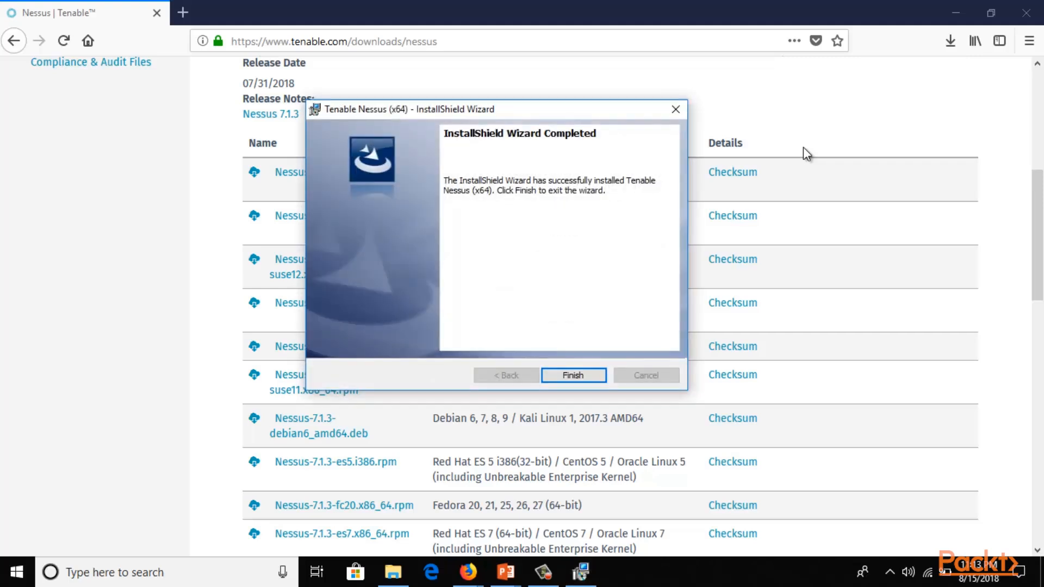
Finish the installer and connect to the local Nessus page at localhost:8834.
left_click(559, 379)
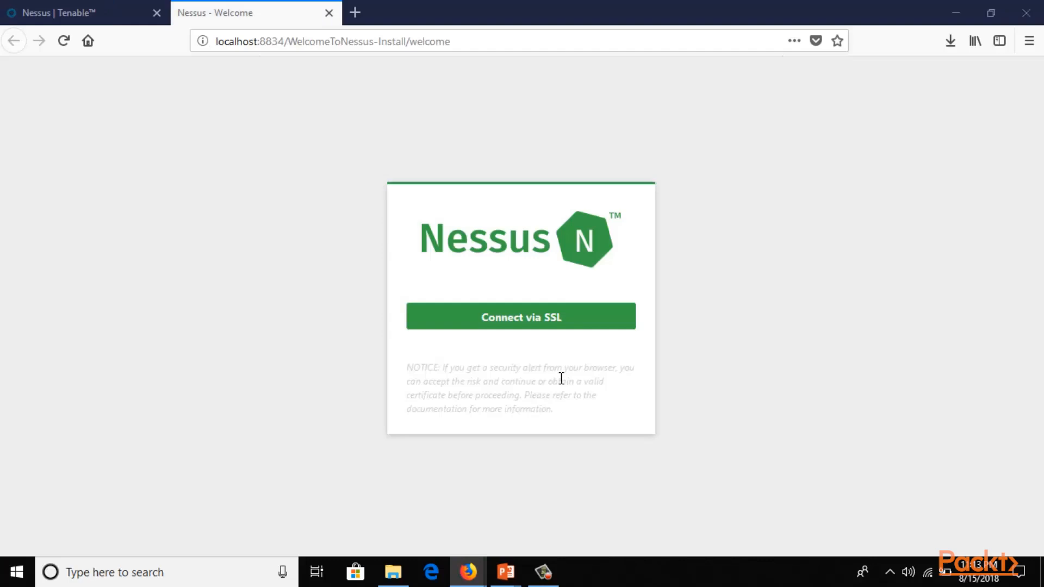
left_click_drag(260, 41, 288, 41)
left_click(308, 137)
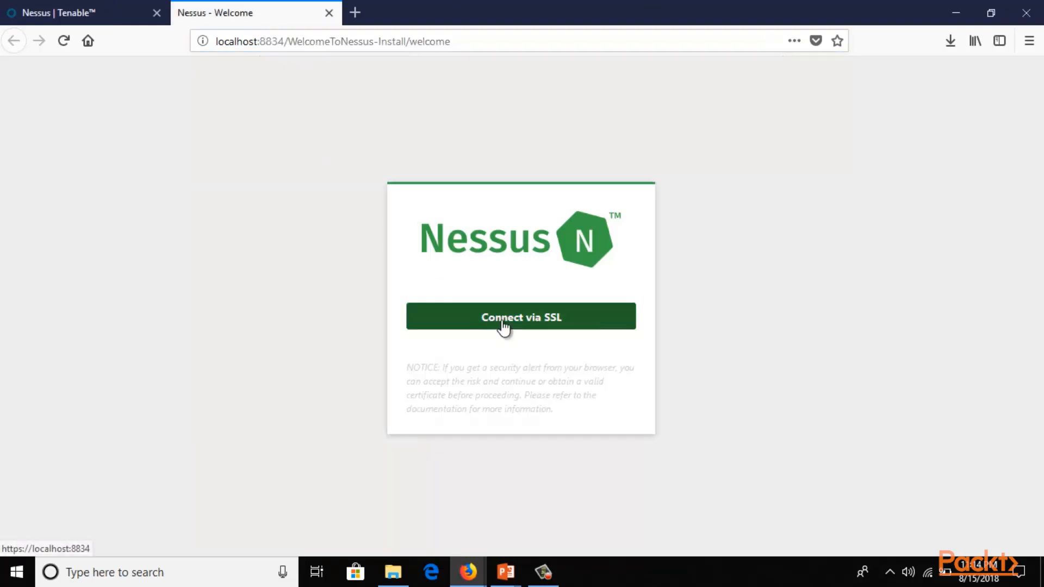
left_click(502, 321)
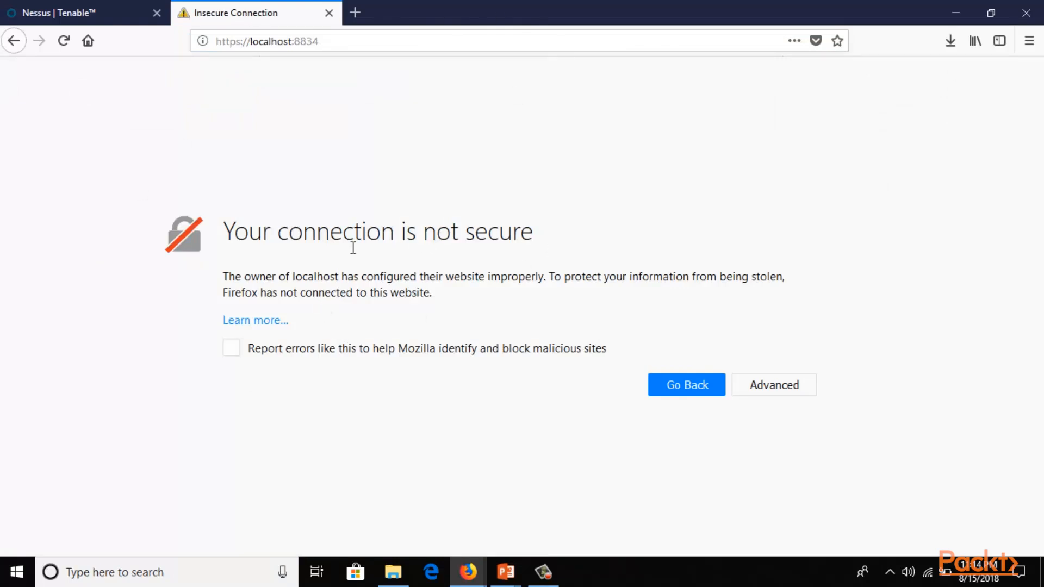
Add and confirm a certificate security exception for localhost:8834.
left_click(775, 386)
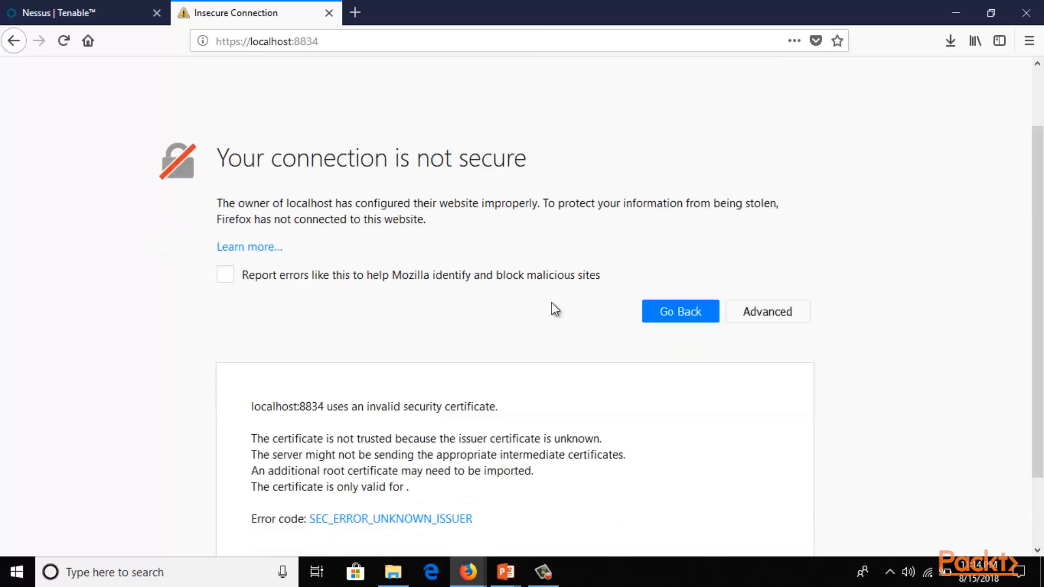
scroll(551, 303, "down", 3)
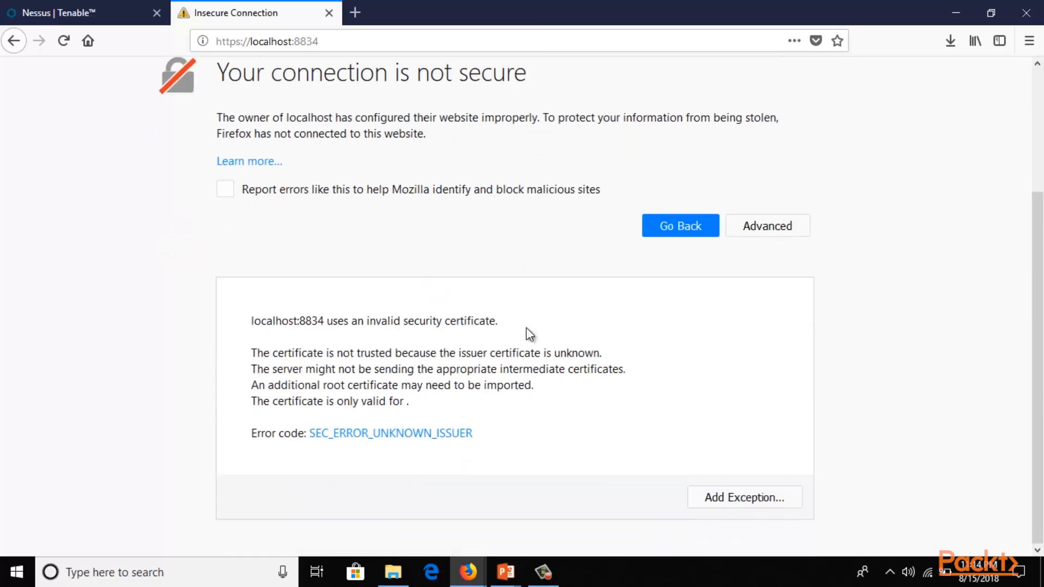
left_click(749, 499)
left_click(620, 416)
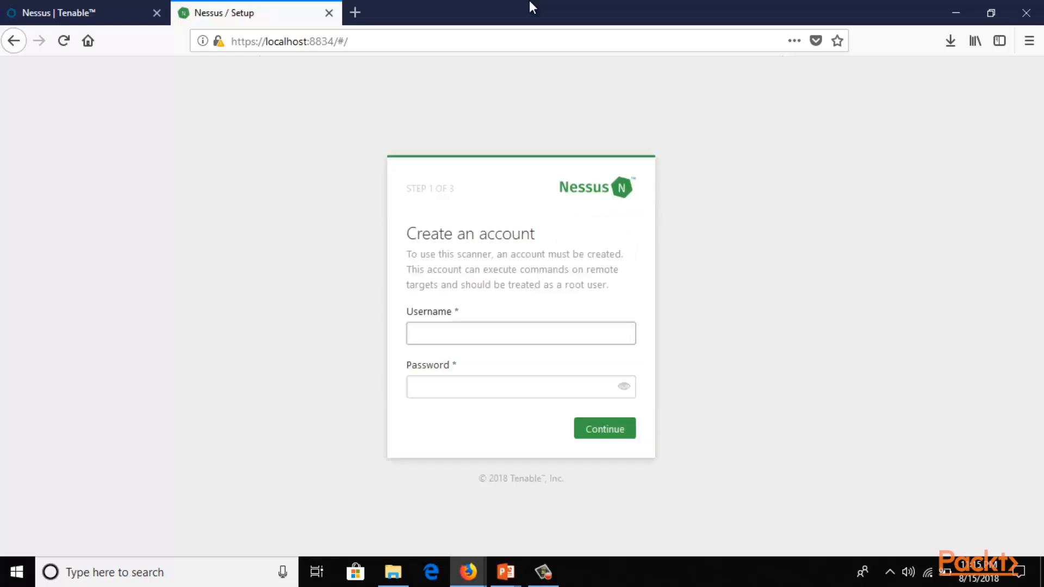
left_click_drag(407, 233, 522, 238)
Create the account with username admin and a password, declining Firefox's save-login prompt.
left_click(542, 243)
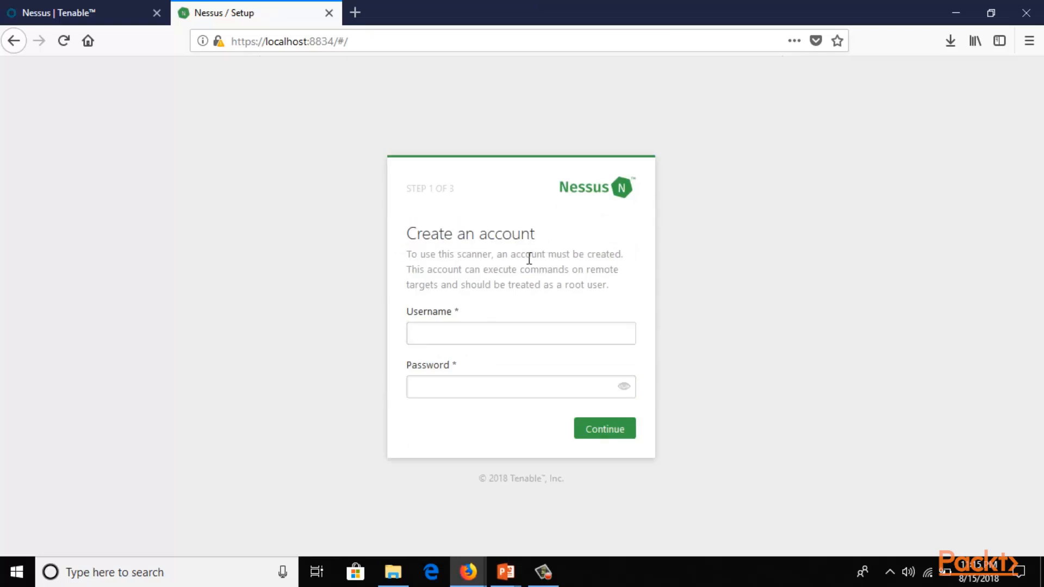
left_click(480, 333)
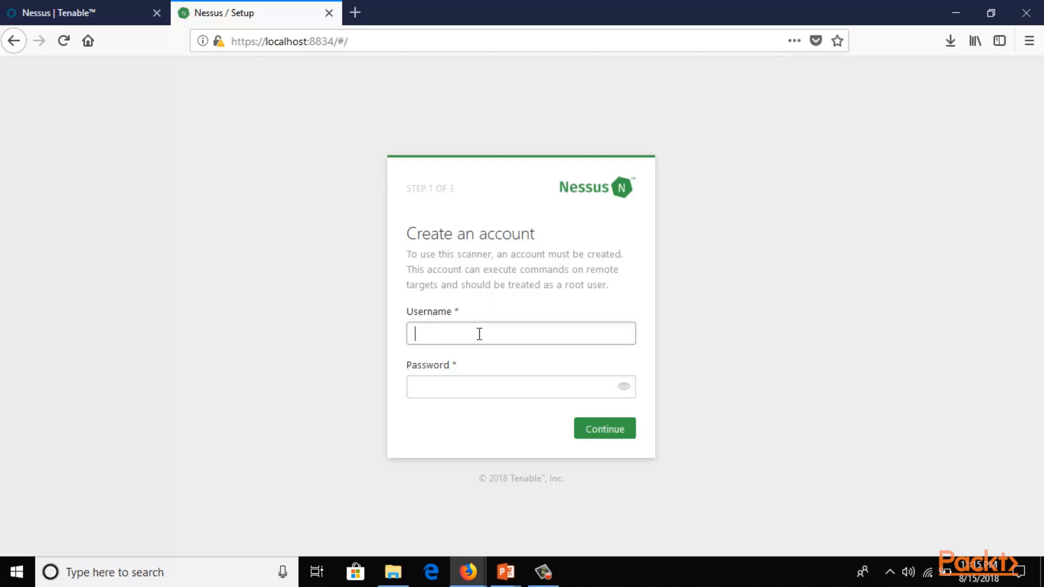
type("admin")
key("Tab")
type("a")
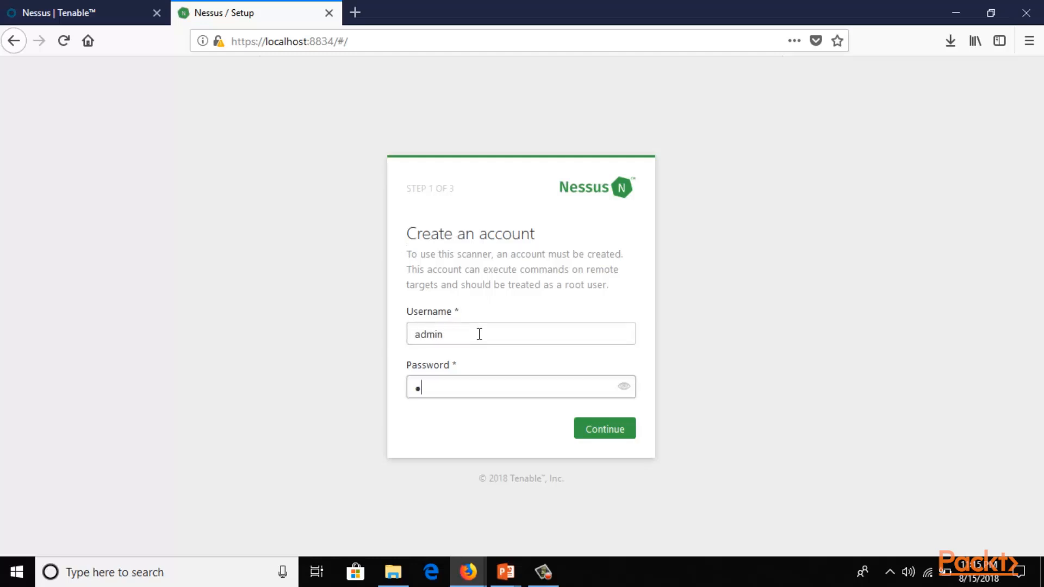
type("dmin")
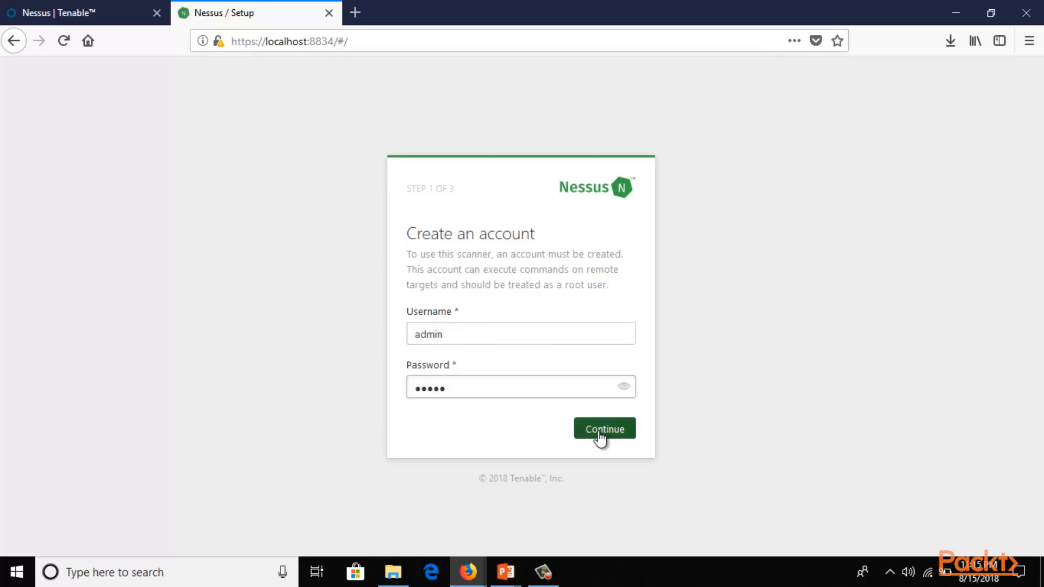
left_click(599, 432)
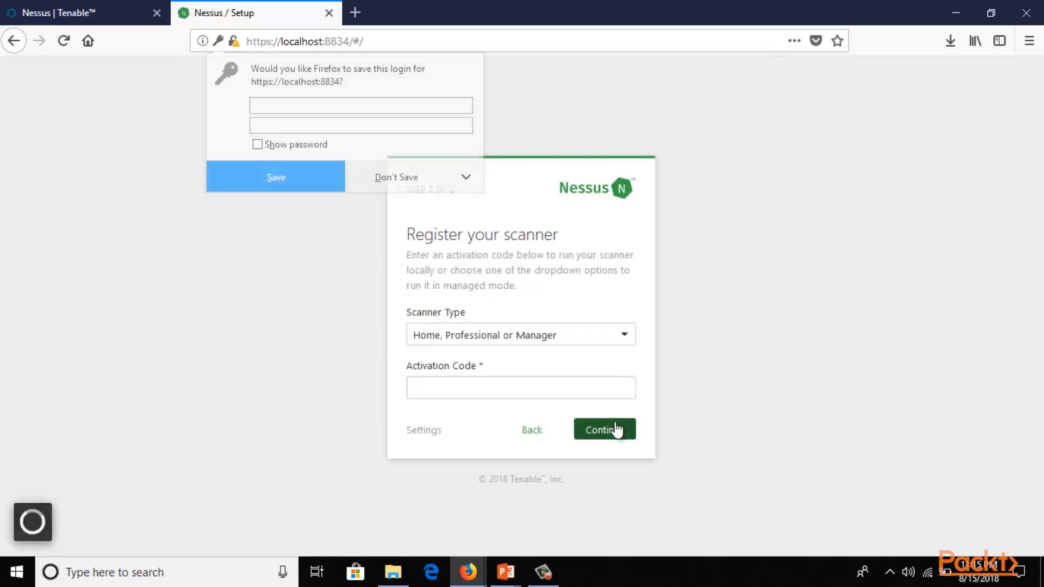
left_click(354, 183)
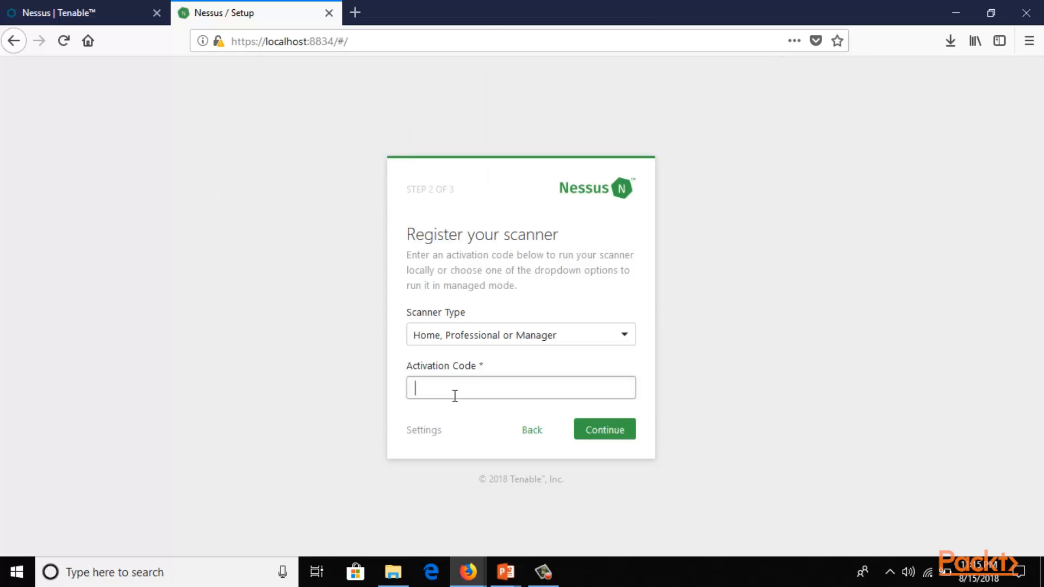
Return to the Tenable website and find the Nessus Home registration form.
left_click(121, 12)
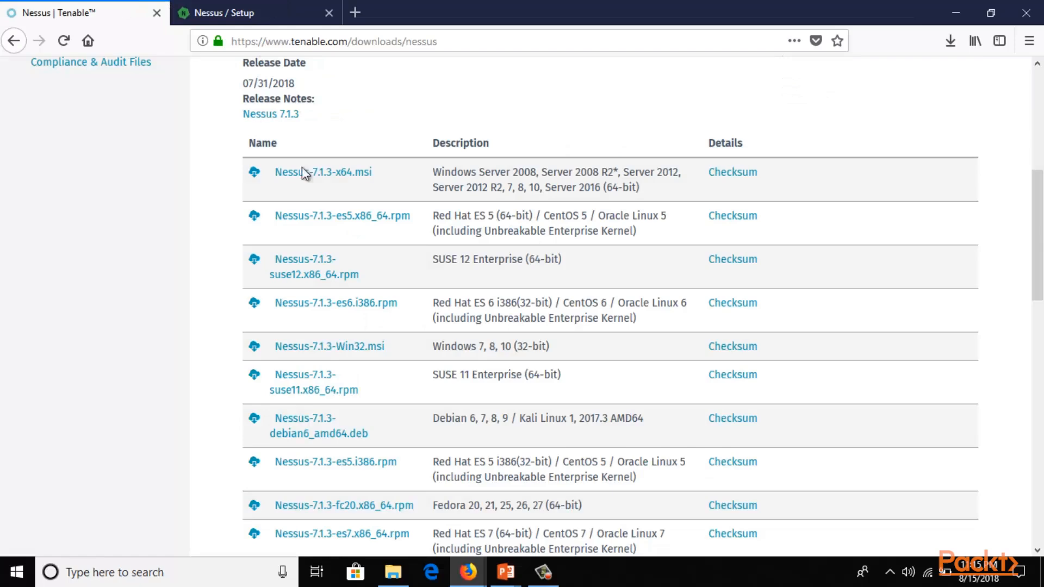
scroll(314, 188, "up", 5)
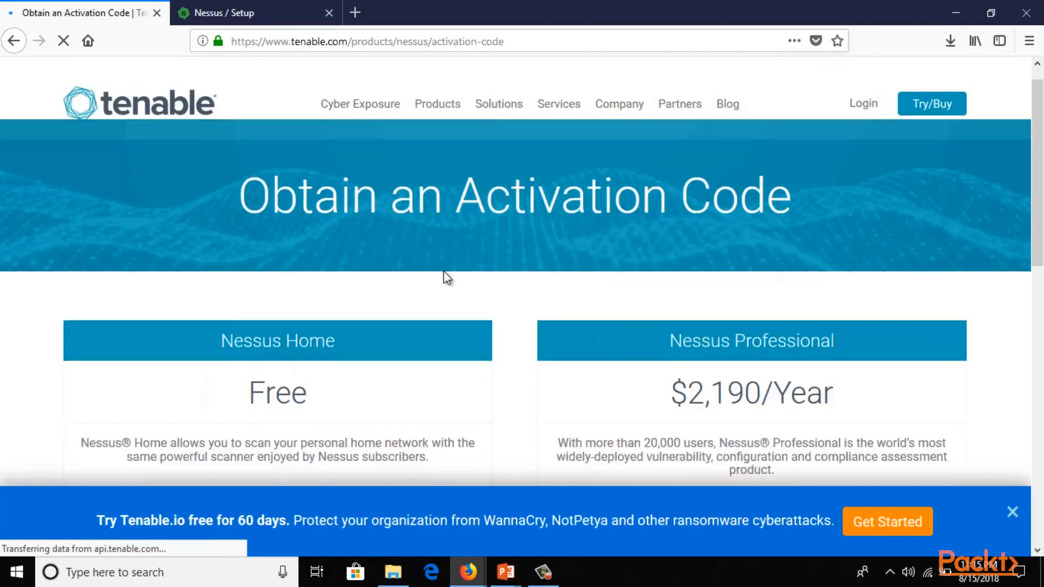
scroll(443, 272, "down", 3)
scroll(271, 248, "down", 10)
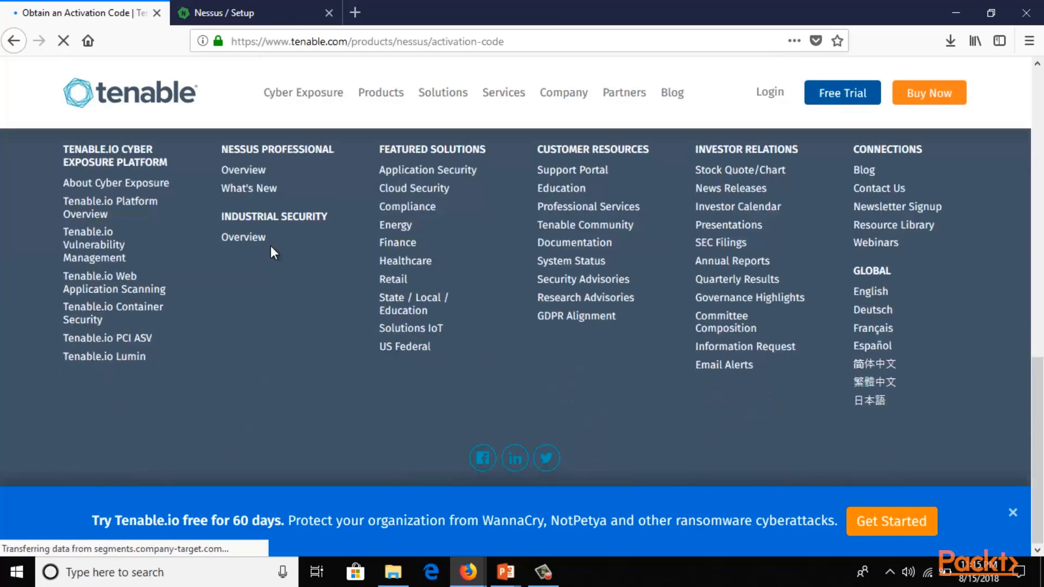
scroll(272, 249, "up", 5)
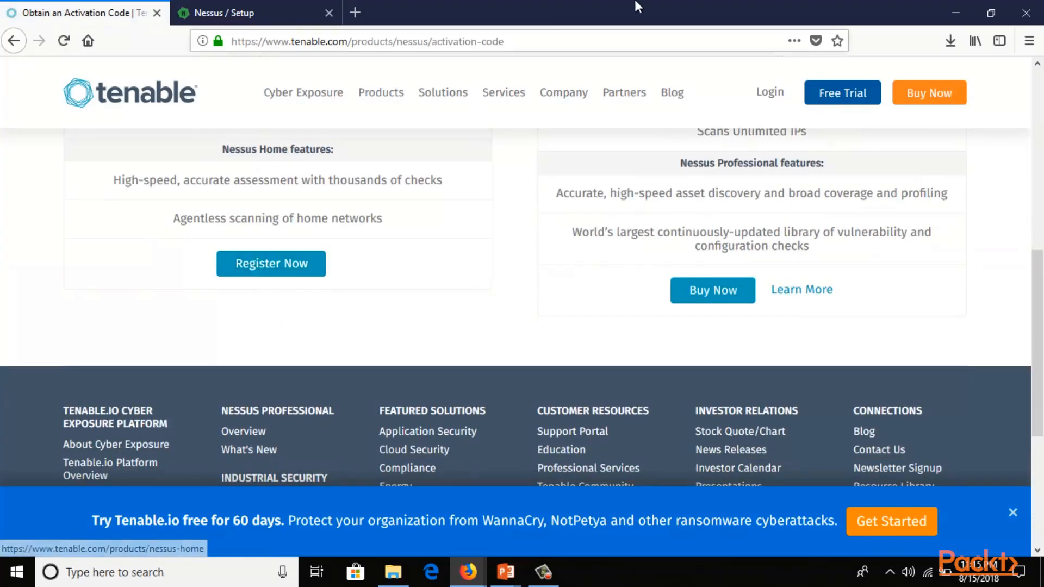
scroll(756, 217, "down", 4)
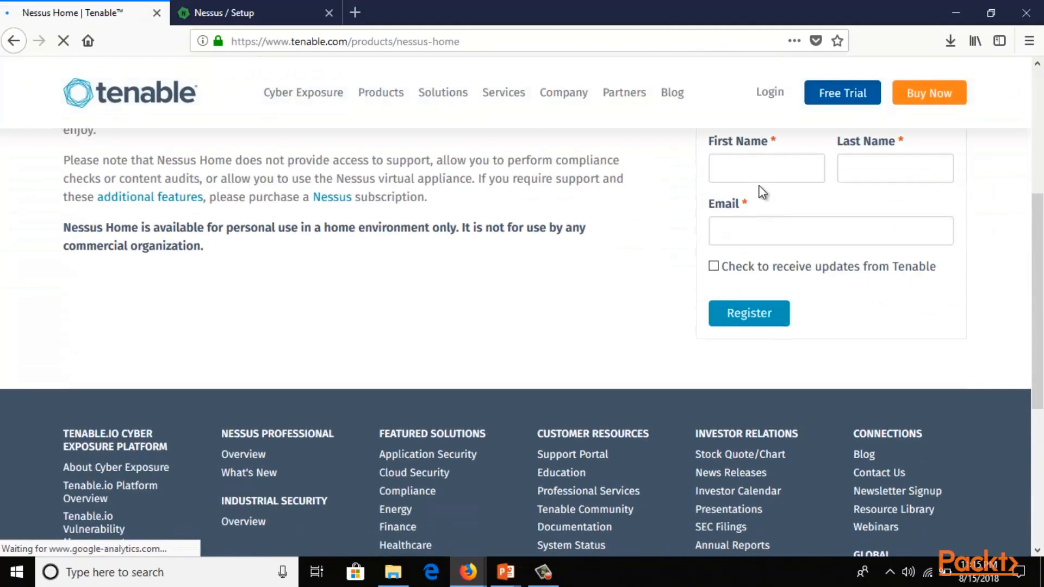
scroll(763, 192, "up", 3)
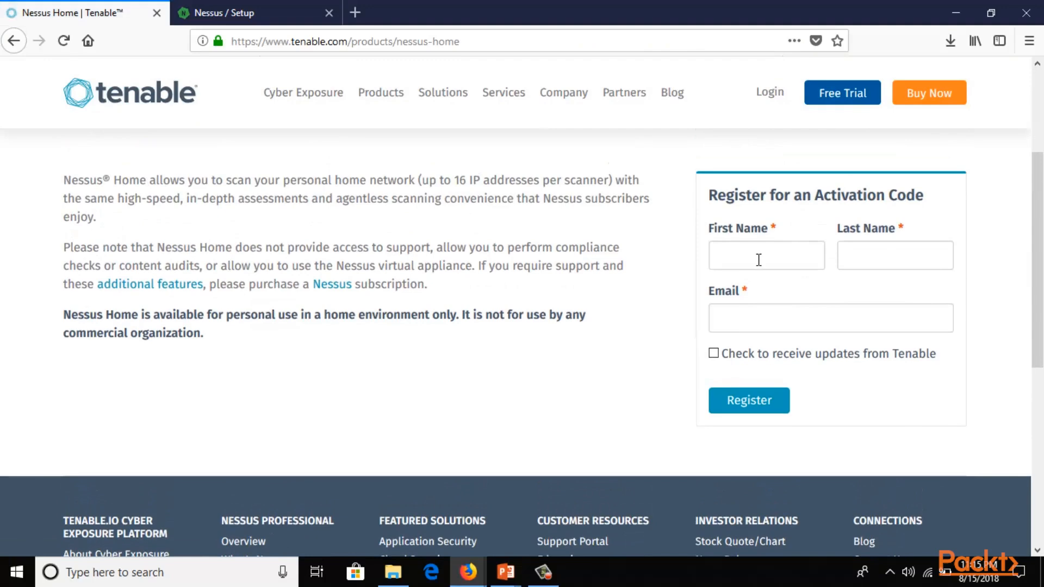
Enter the registrant's first name, last name and email, and submit the Nessus Home registration.
left_click(759, 260)
key("Tab")
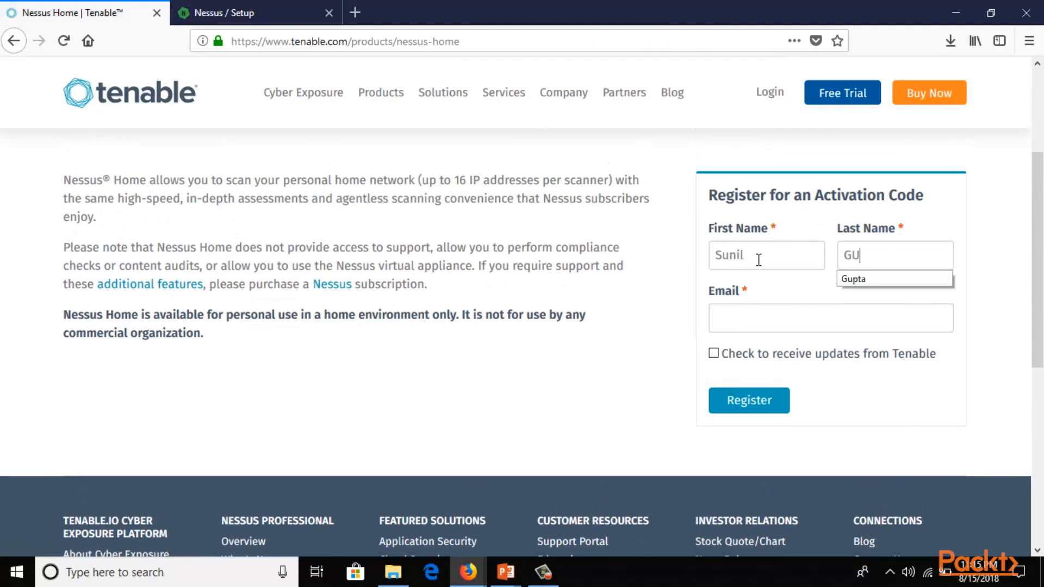
key("Tab")
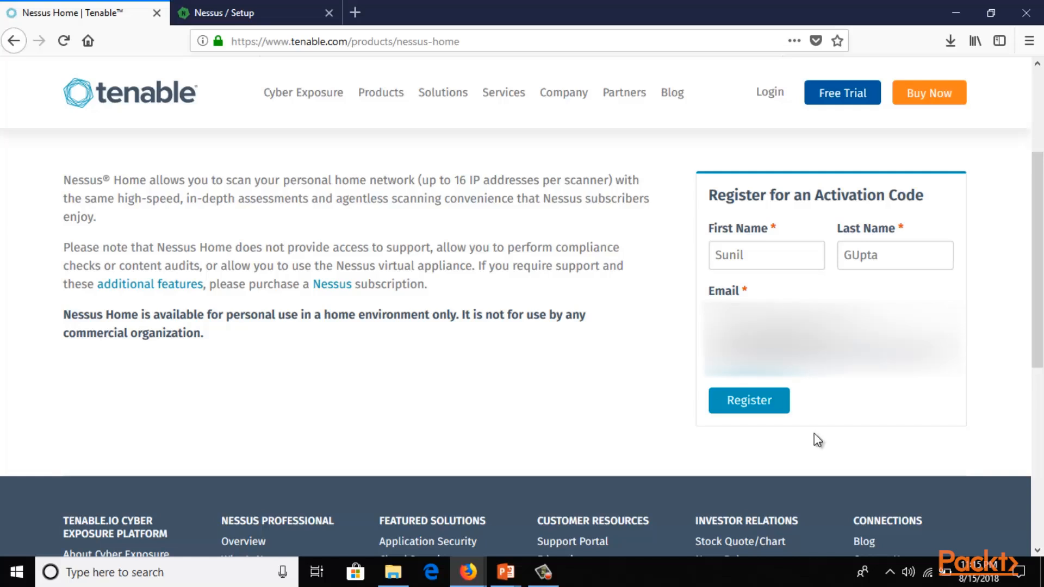
left_click(754, 418)
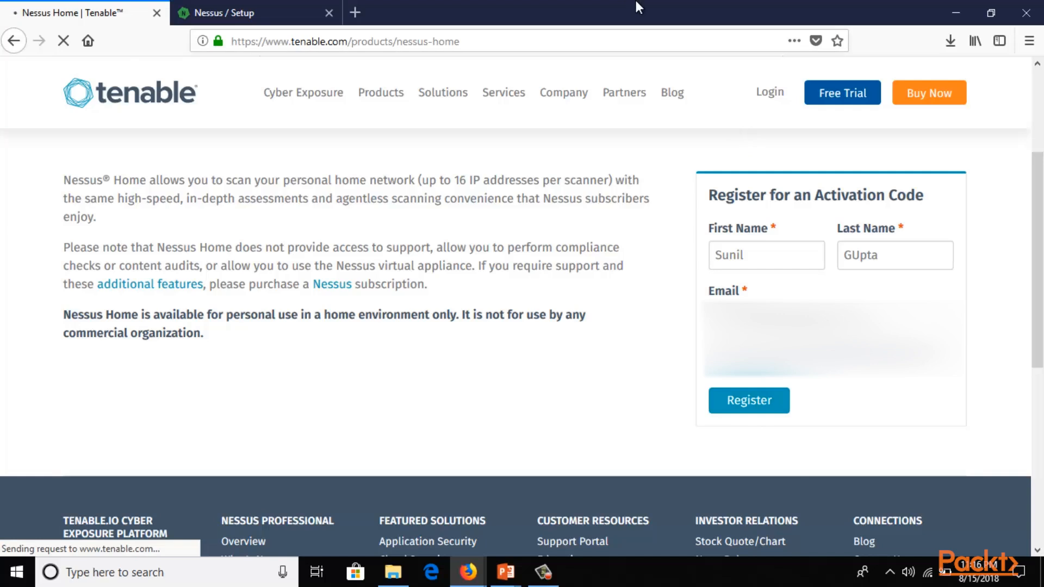
Check the Nessus activation step, then open the webmail inbox in a new tab.
left_click(262, 11)
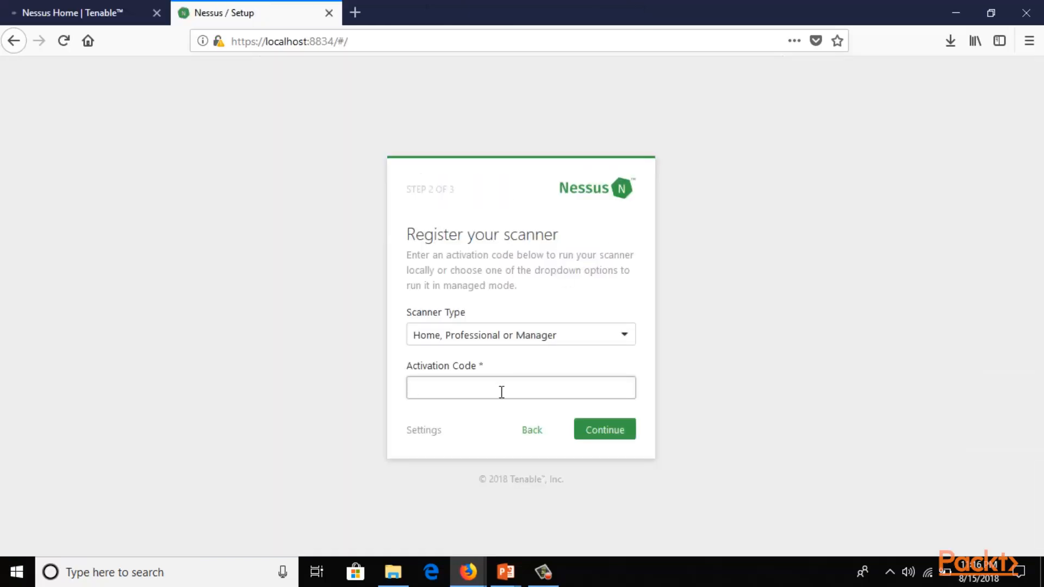
left_click(64, 7)
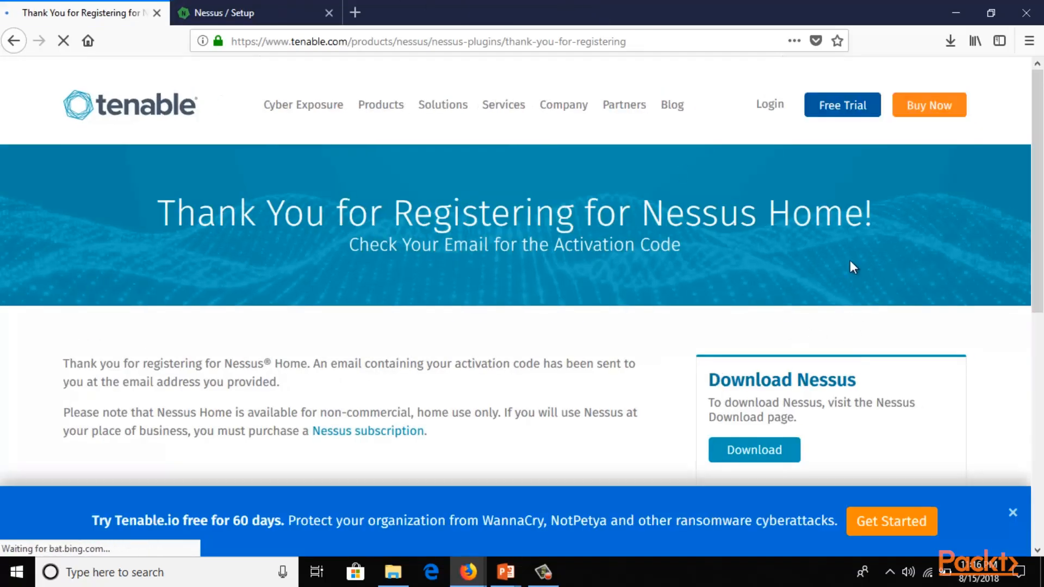
left_click(354, 12)
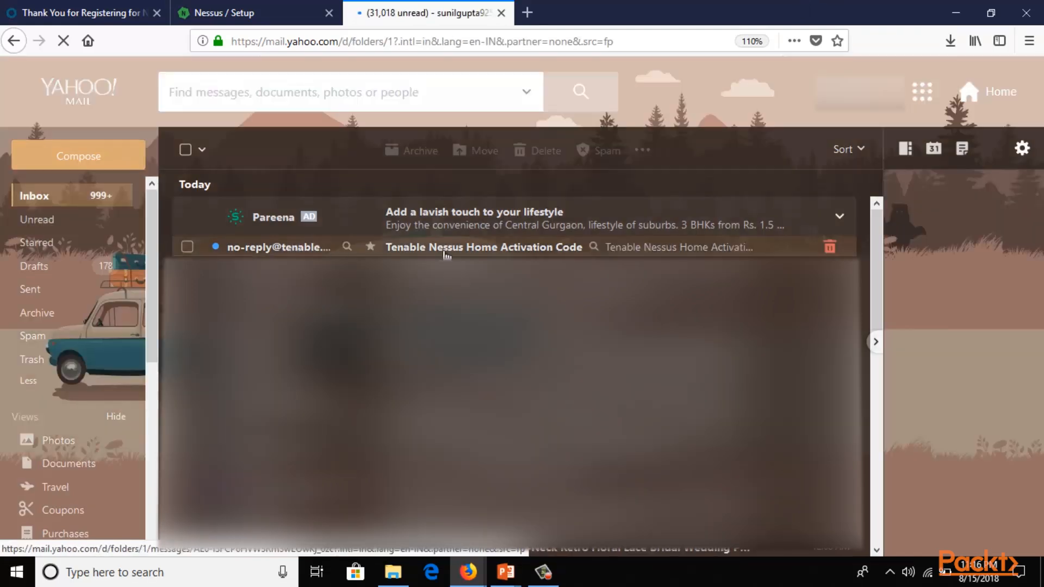
Open Tenable's Nessus Home Activation Code email and copy the activation code.
left_click(446, 248)
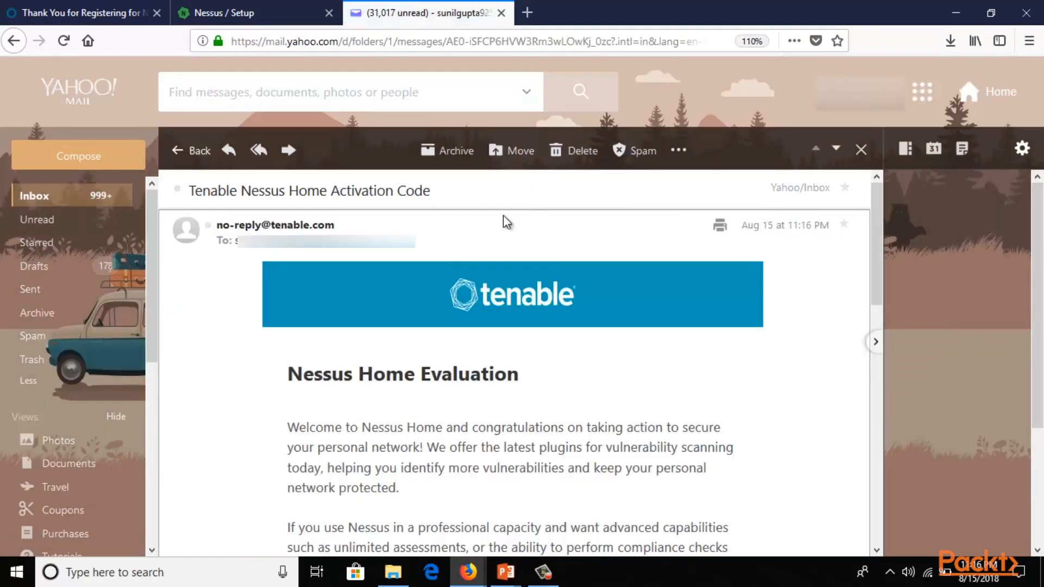
scroll(506, 222, "down", 5)
mouse_move(294, 352)
left_mouse_down()
mouse_move(426, 351)
mouse_move(288, 353)
left_mouse_up()
right_click(301, 353)
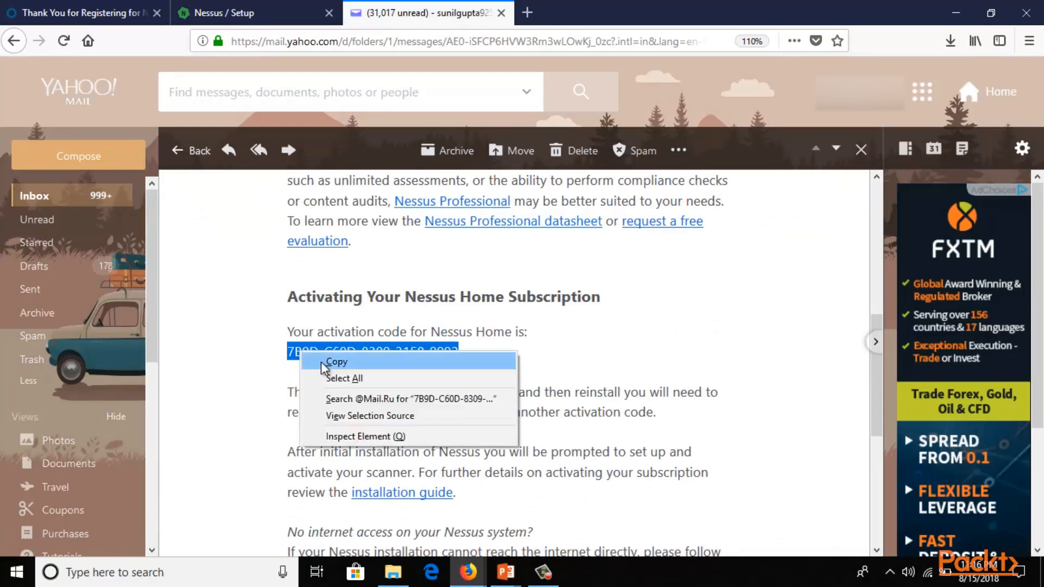
left_click(324, 362)
Paste the code into the Nessus setup's Activation Code field and continue.
left_click(224, 12)
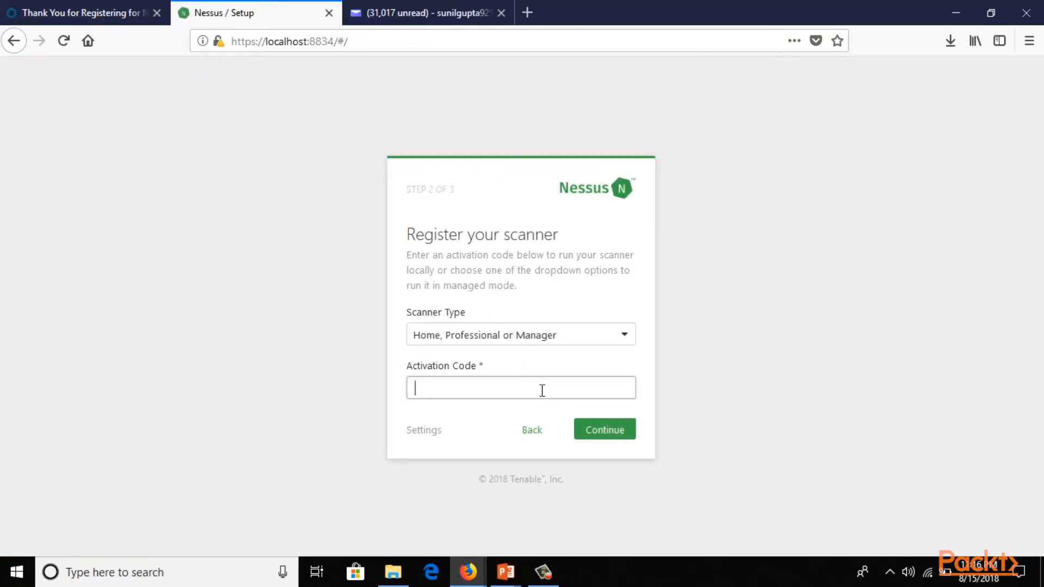
key("ctrl+v")
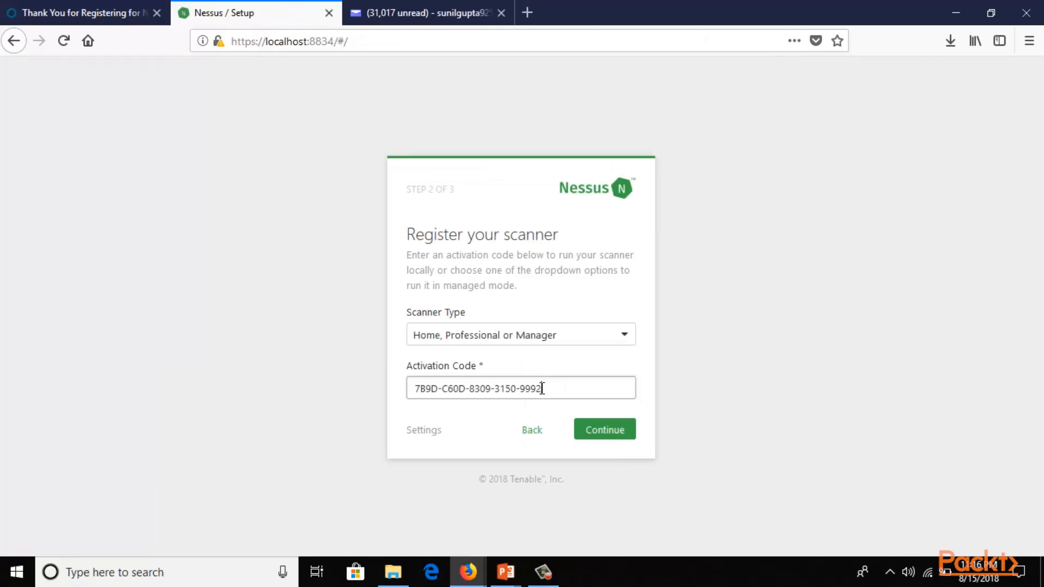
left_click(606, 431)
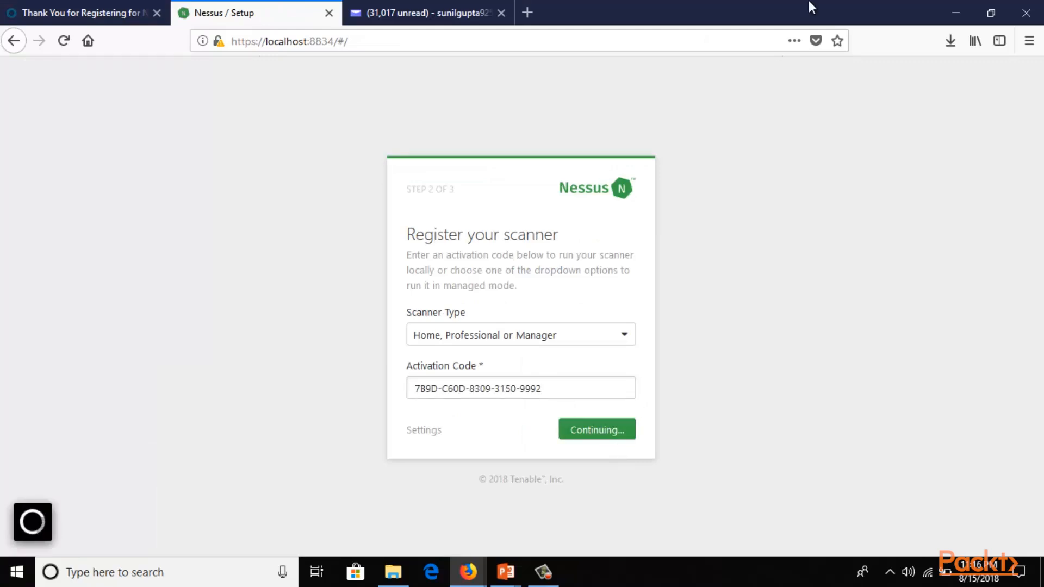